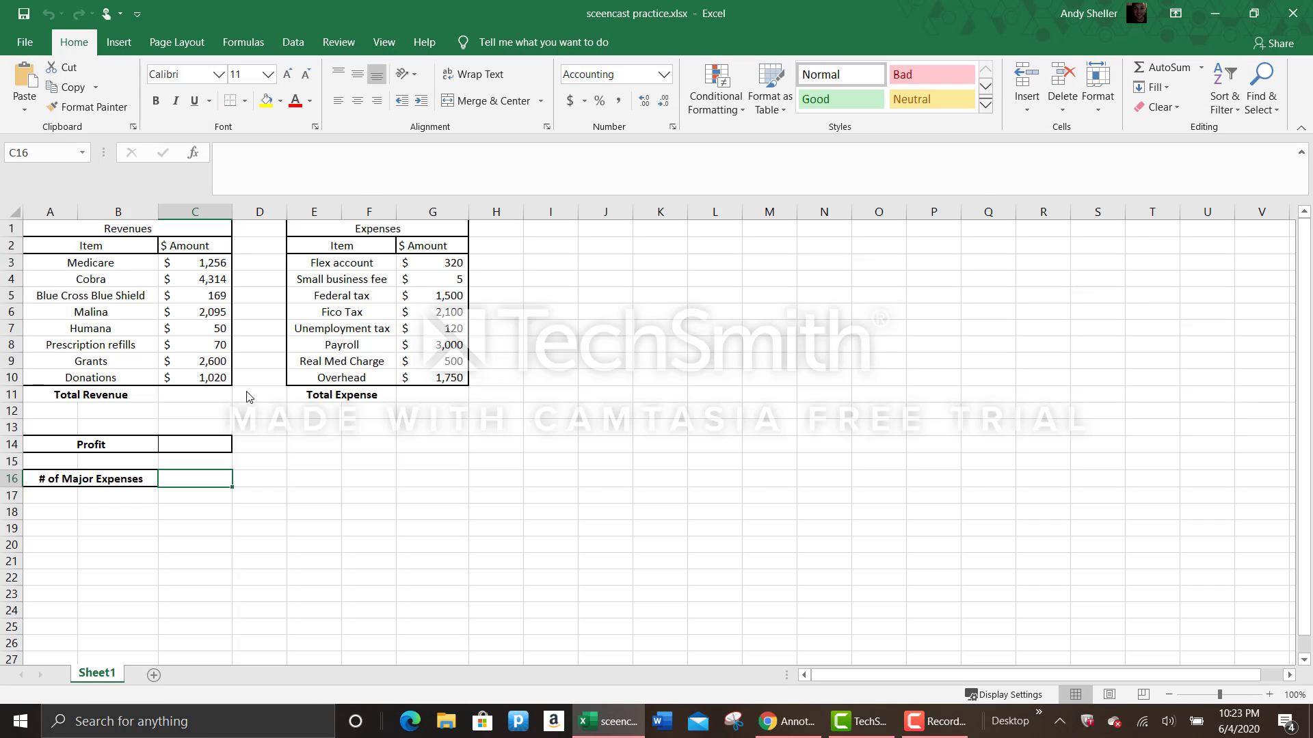
- Calculate Total Revenue in C11 with AutoSum over C3:C10
click(191, 395)
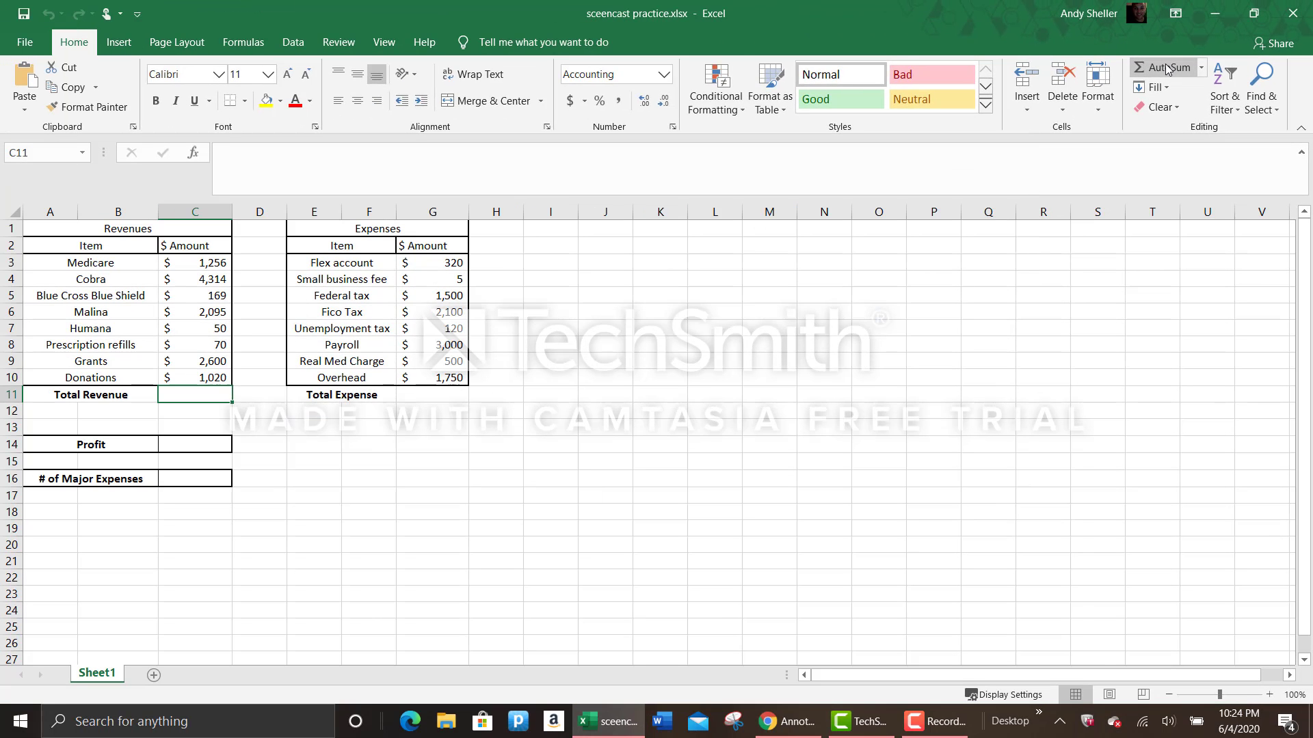
click(1087, 87)
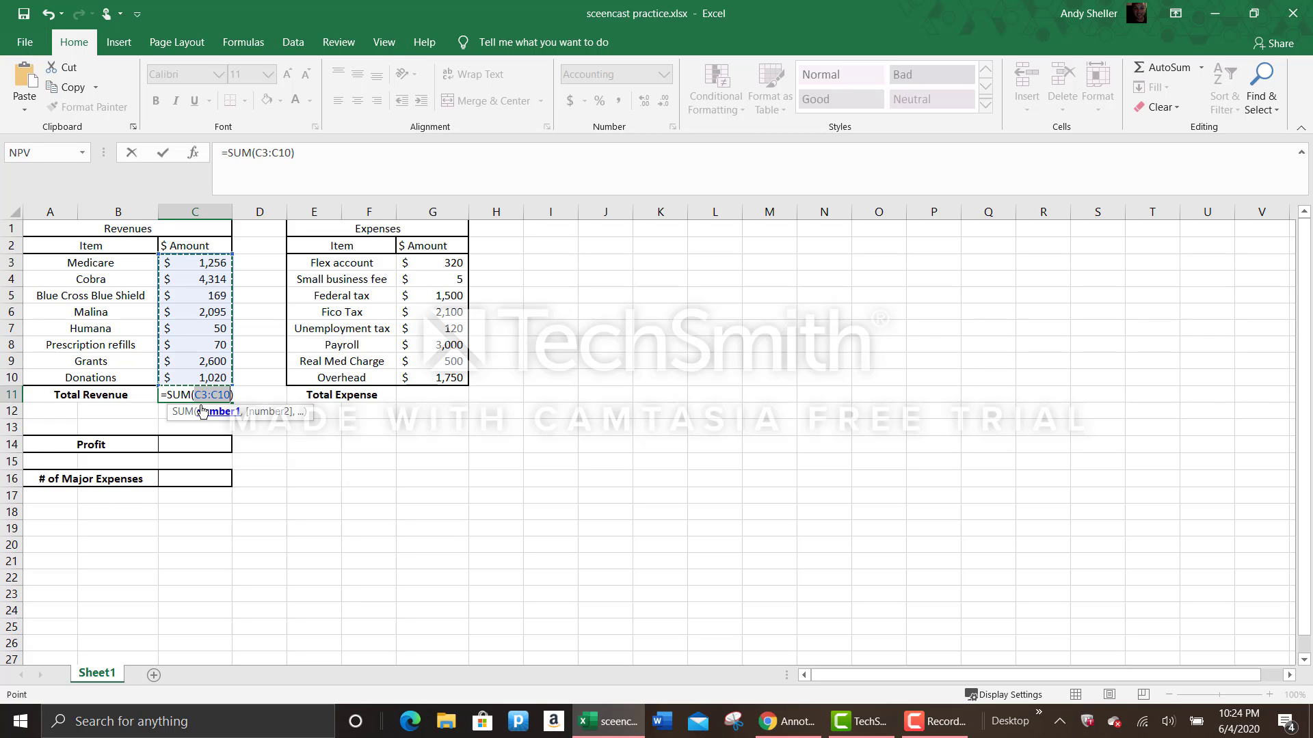
key(Return)
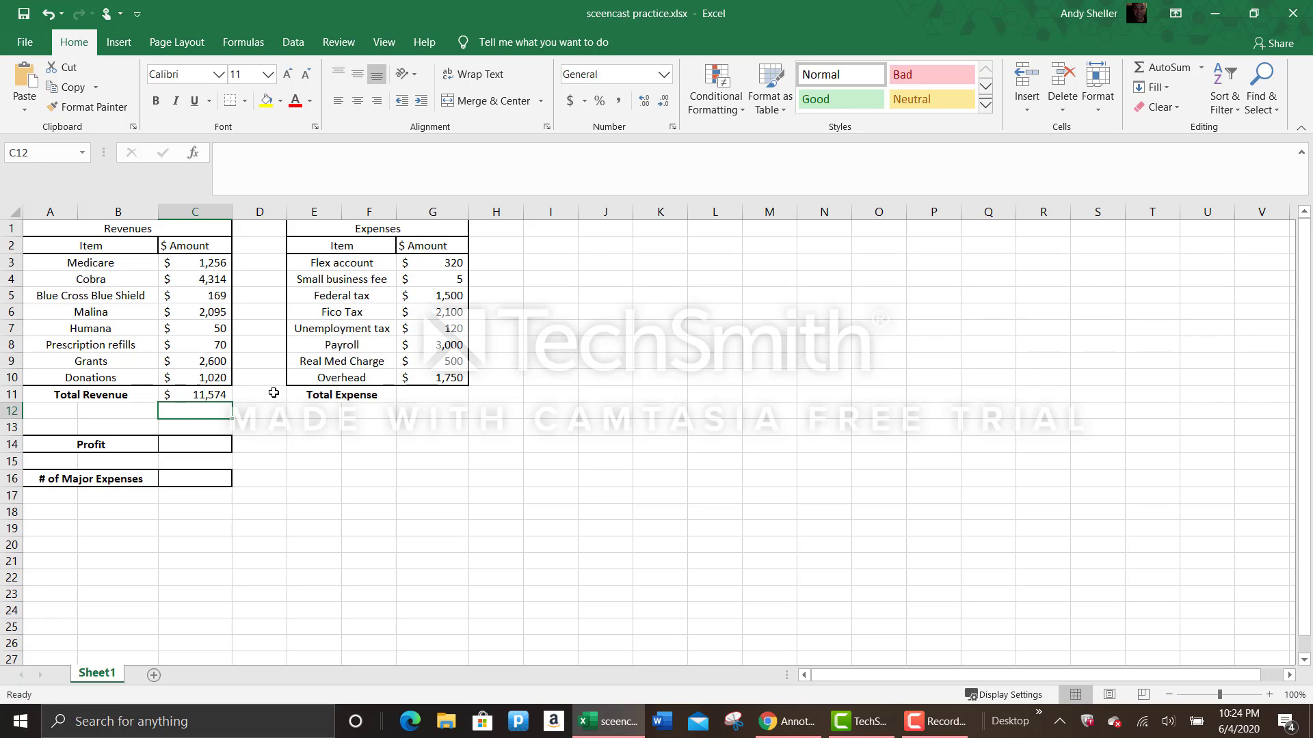
- Calculate Total Expense in G11 with AutoSum over G3:G10
click(410, 402)
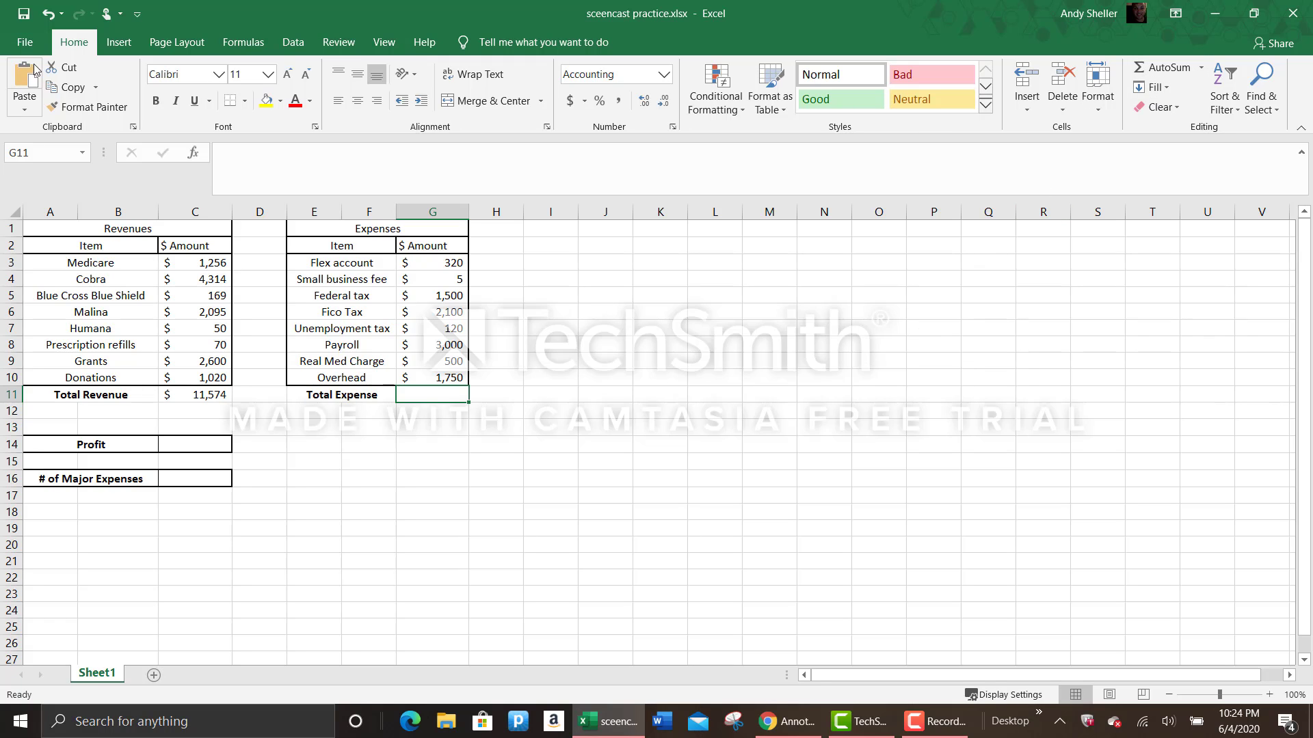
click(1172, 70)
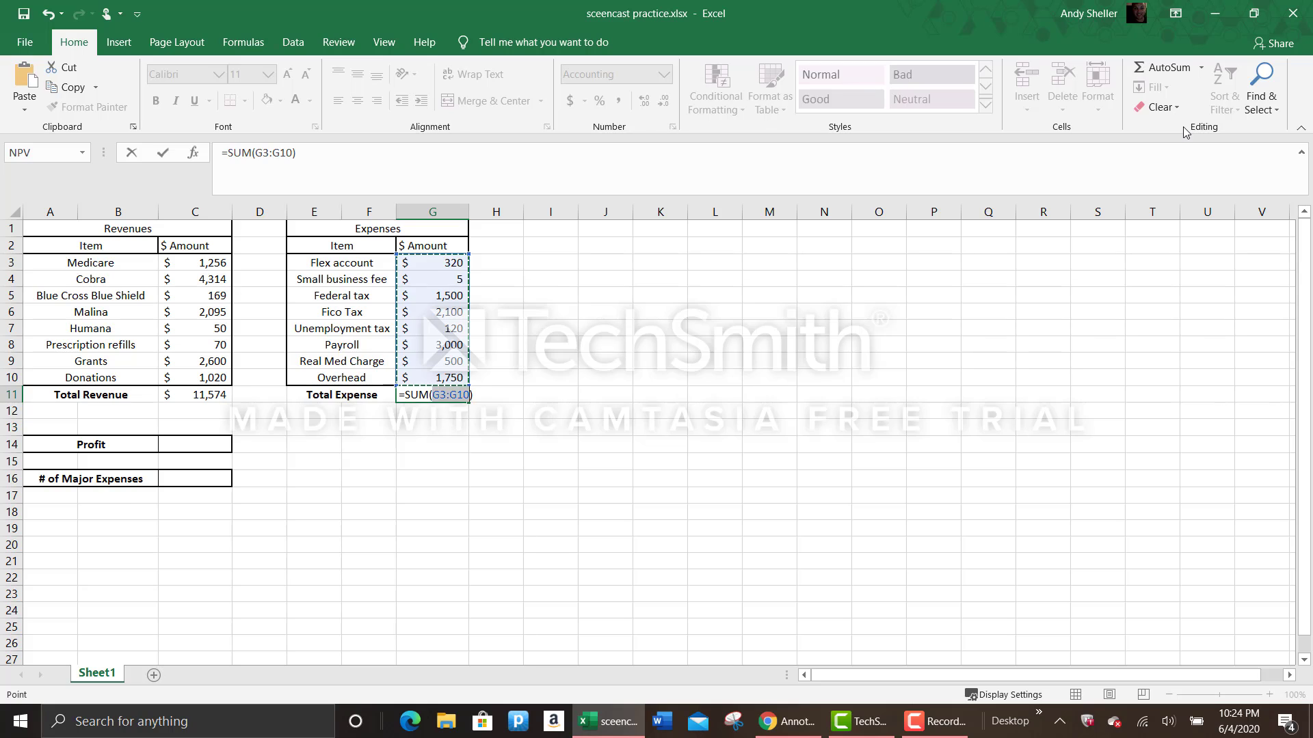
key(Return)
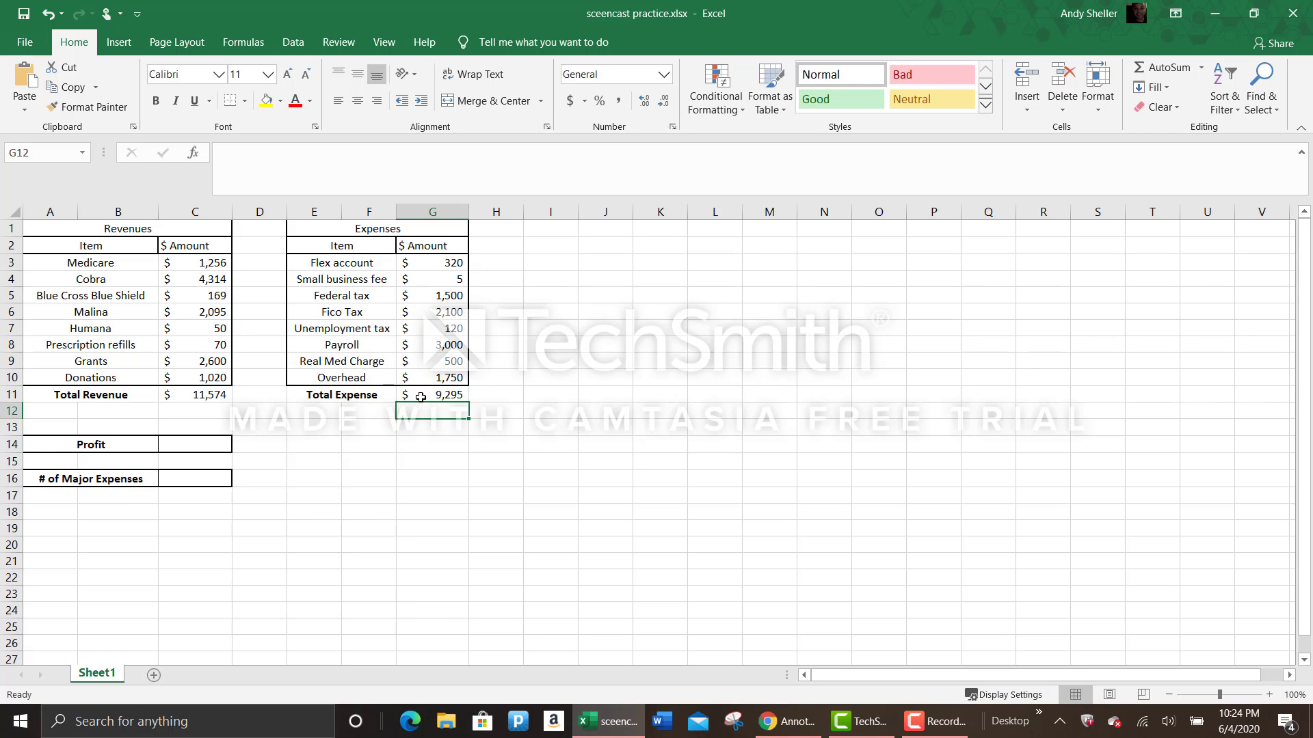
- Calculate Profit in C14 by subtracting total expense from total revenue with the formula =C11-G11
click(207, 445)
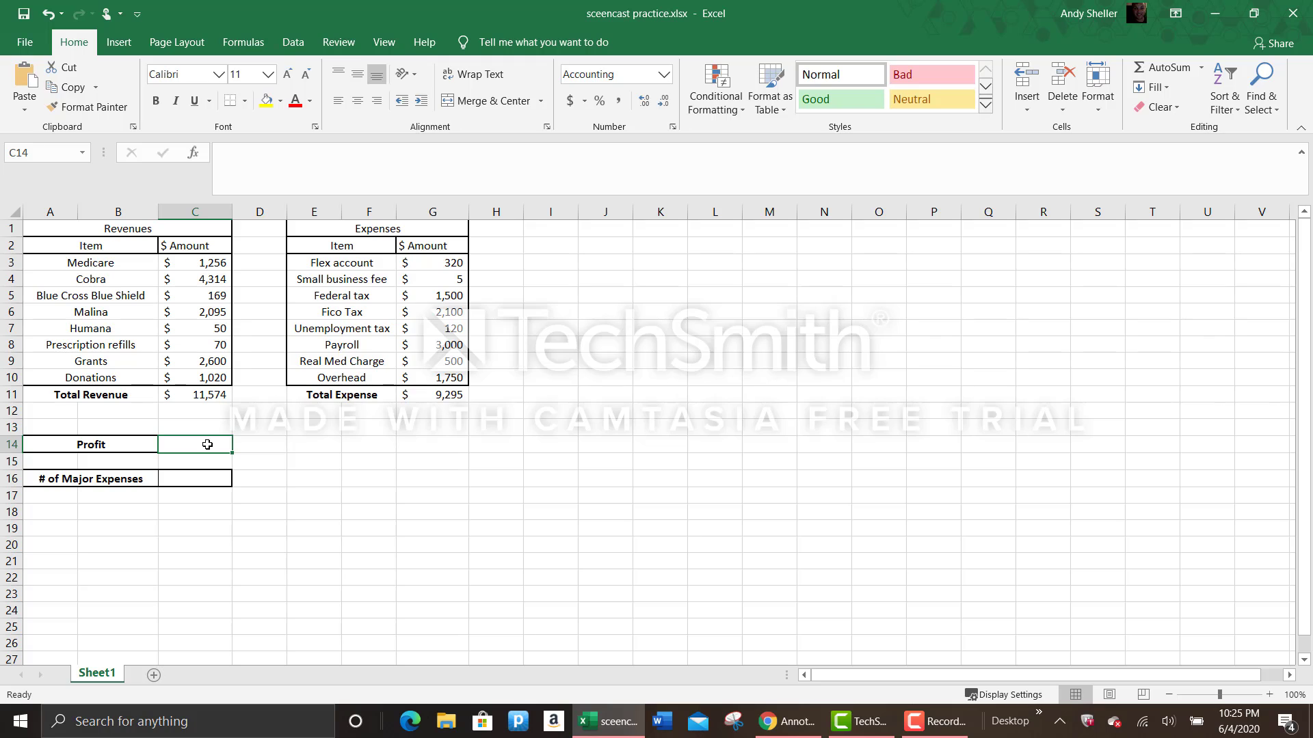
text(=)
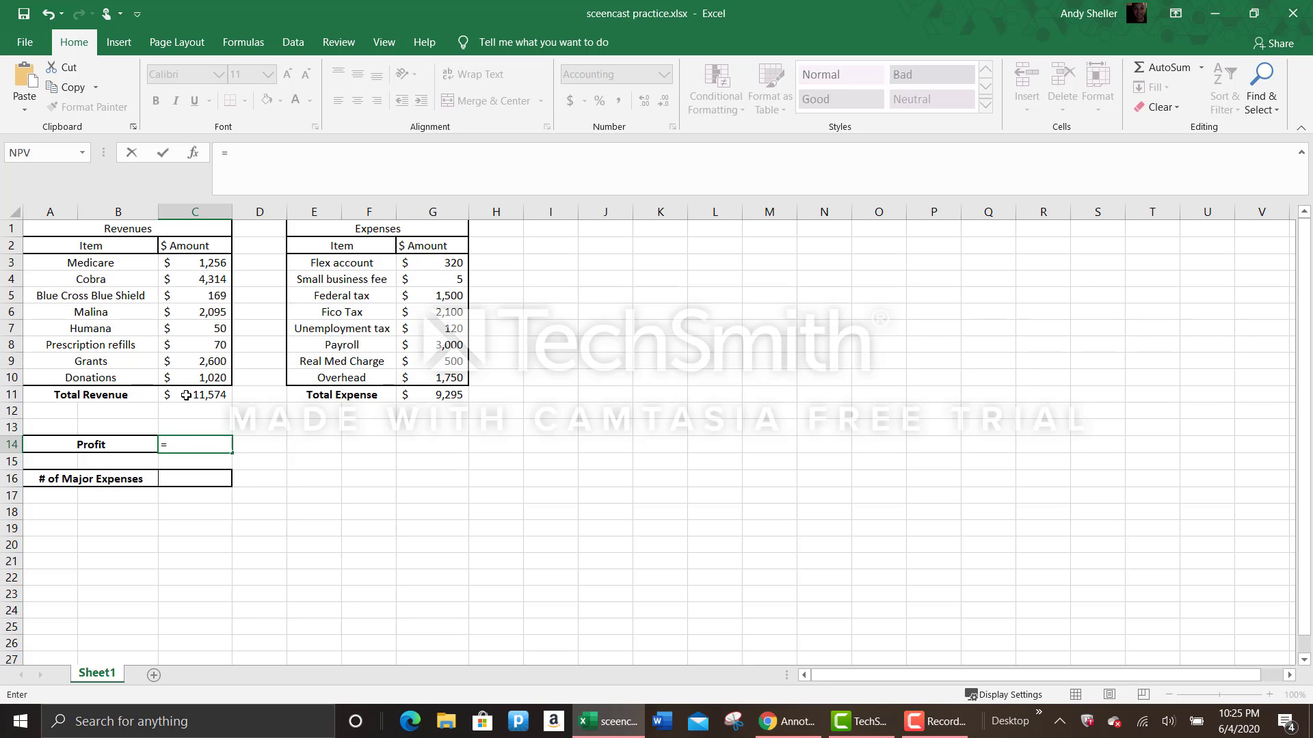
click(184, 396)
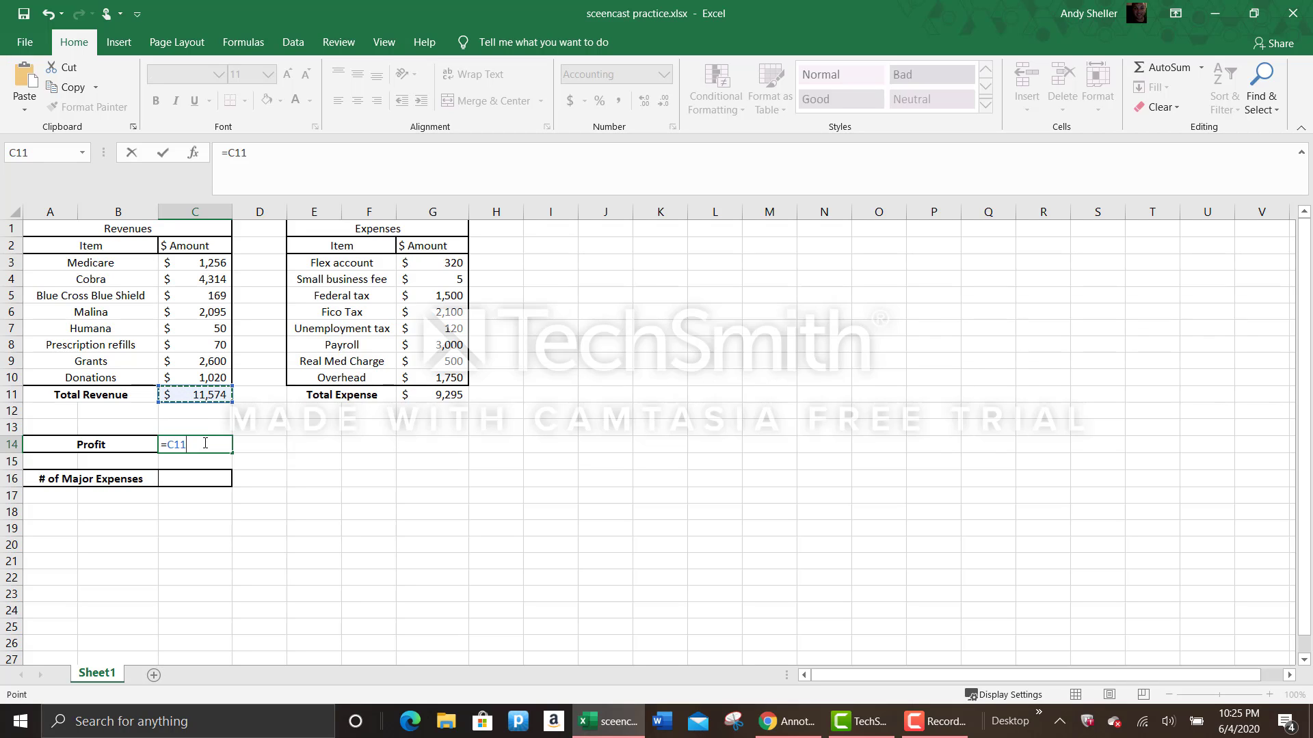
text(-)
click(434, 398)
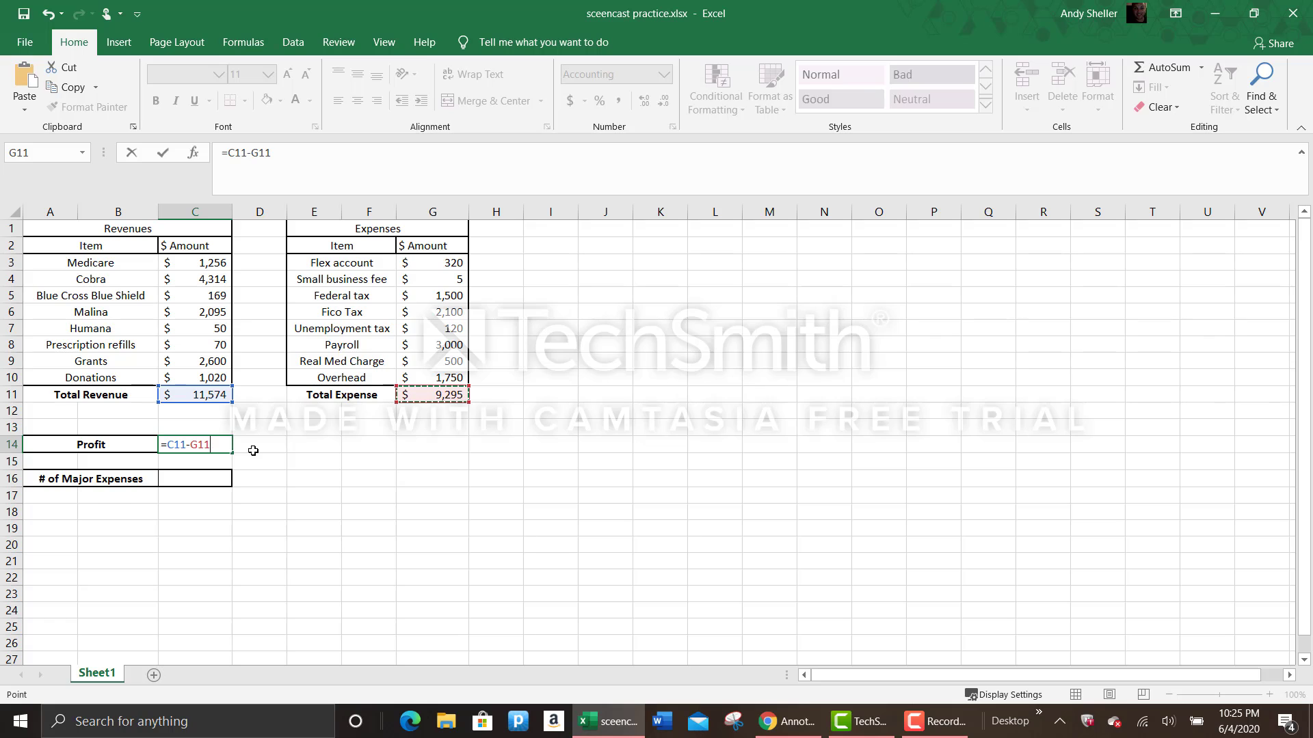
key(Return)
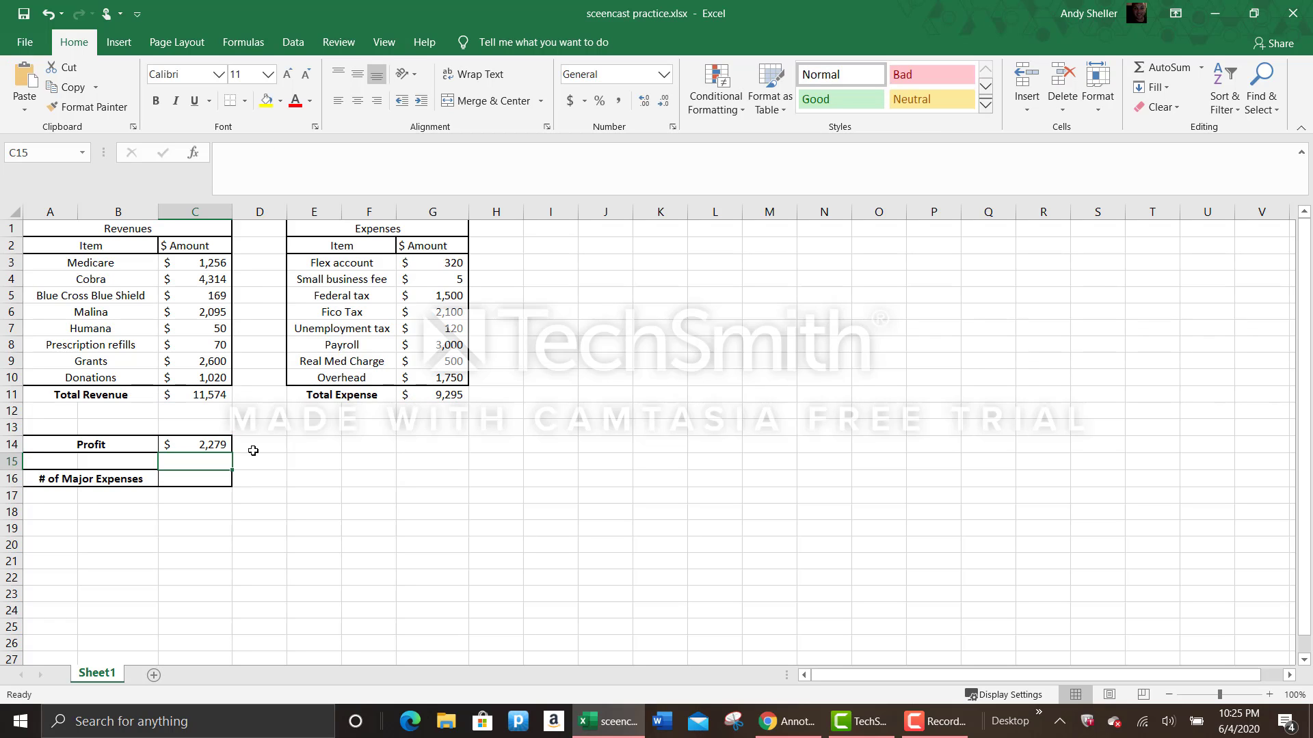
- Begin a COUNTIF formula in C16 for the number of major expenses, using G3:G10 as its range
click(195, 477)
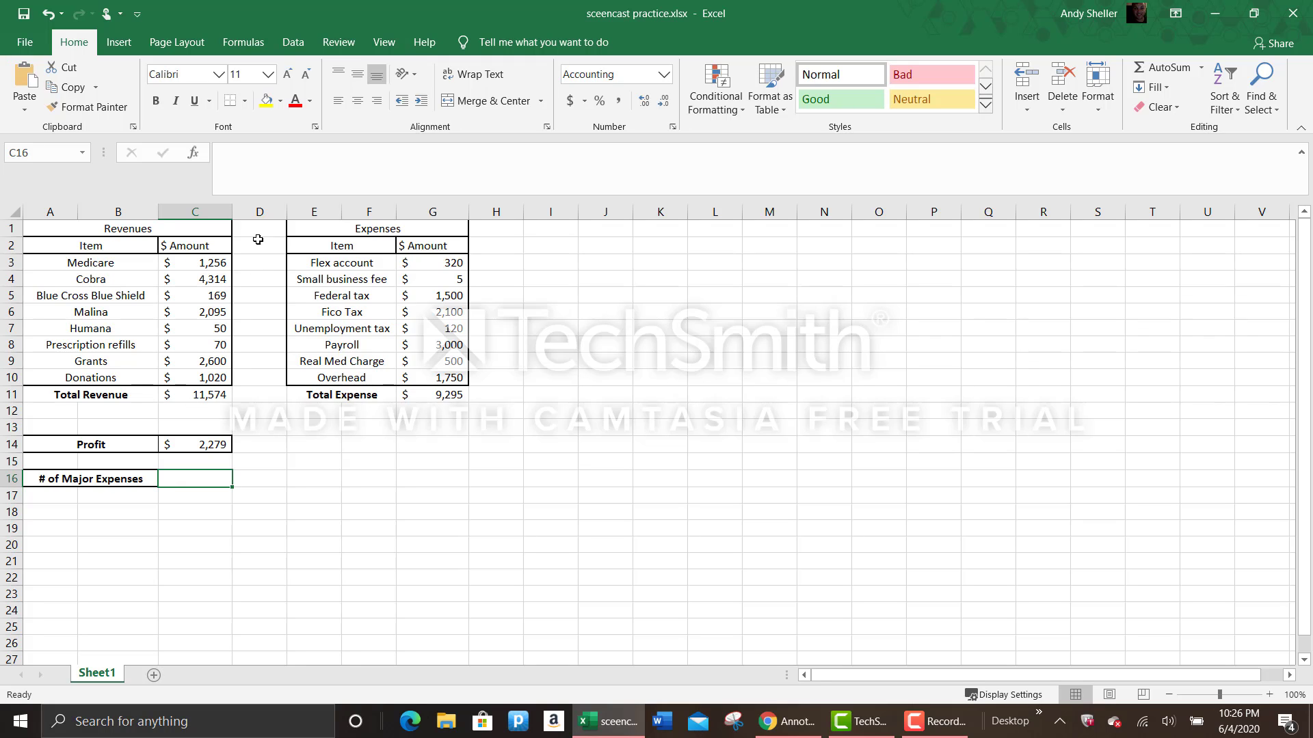
click(238, 162)
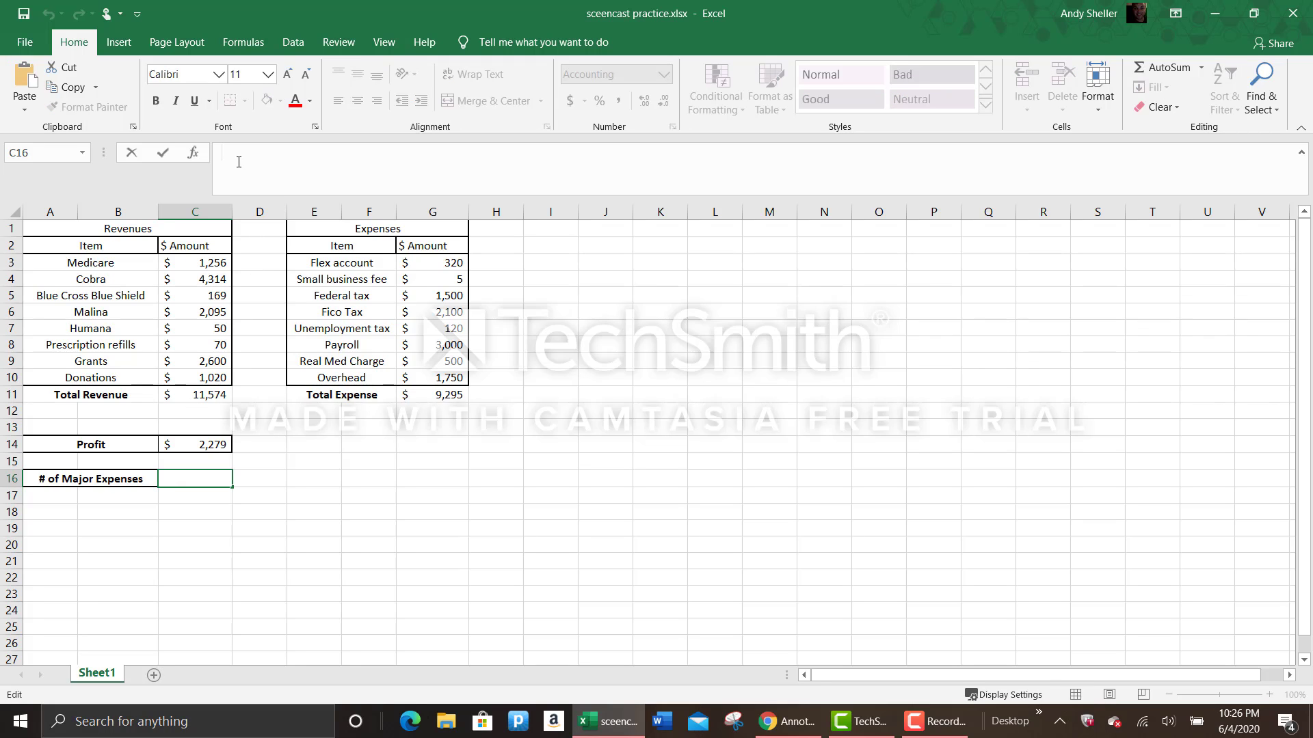
text(=)
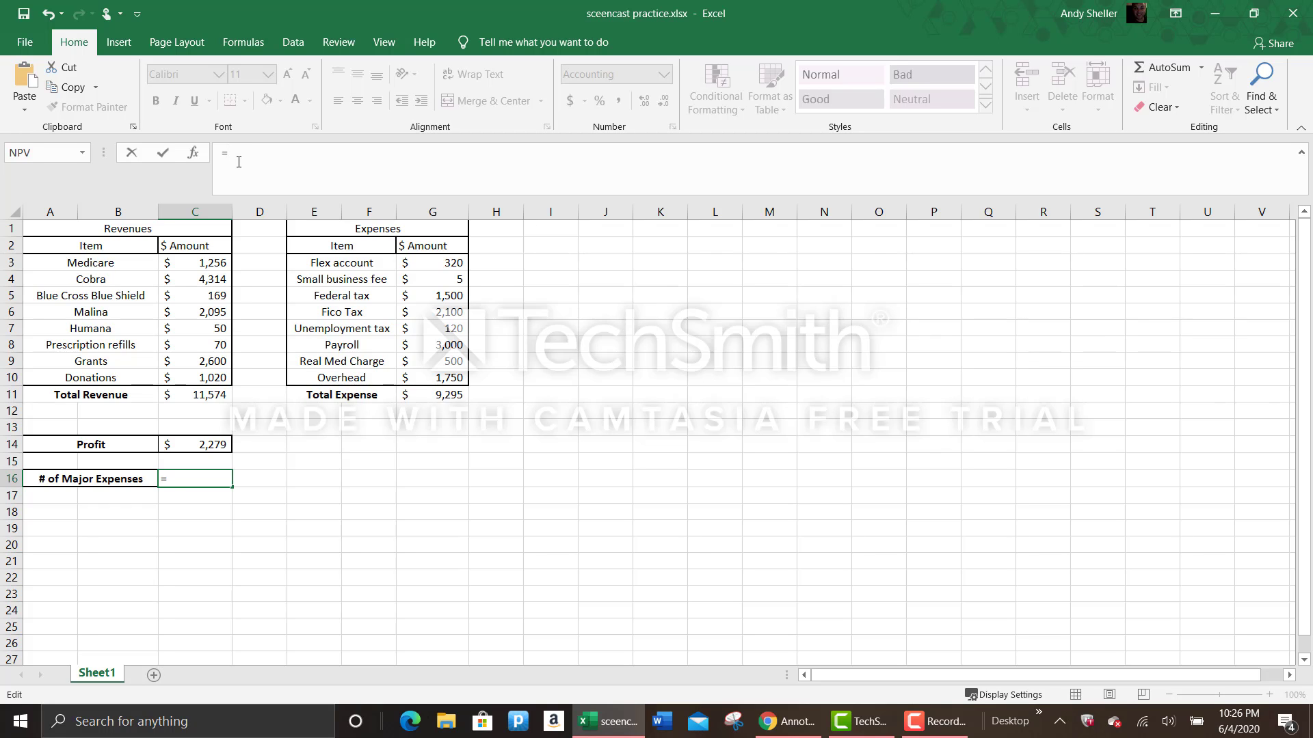
text(countif)
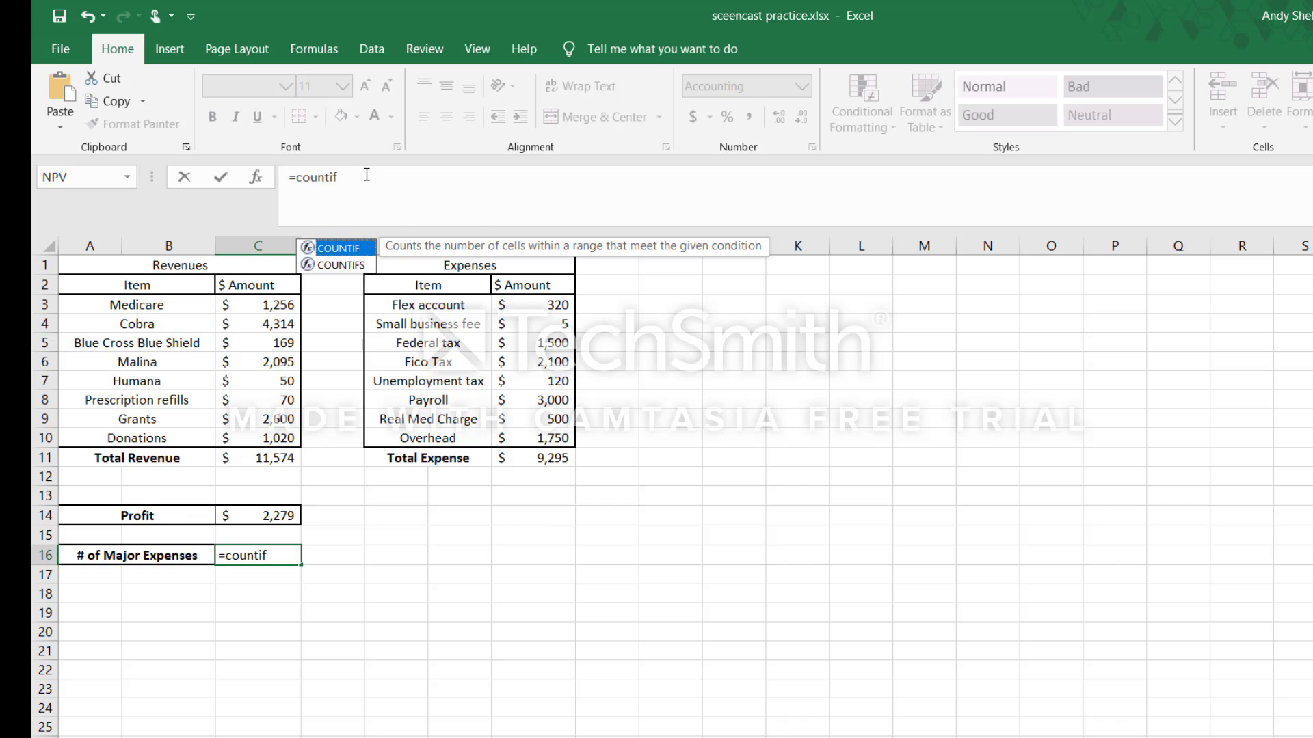
click(275, 557)
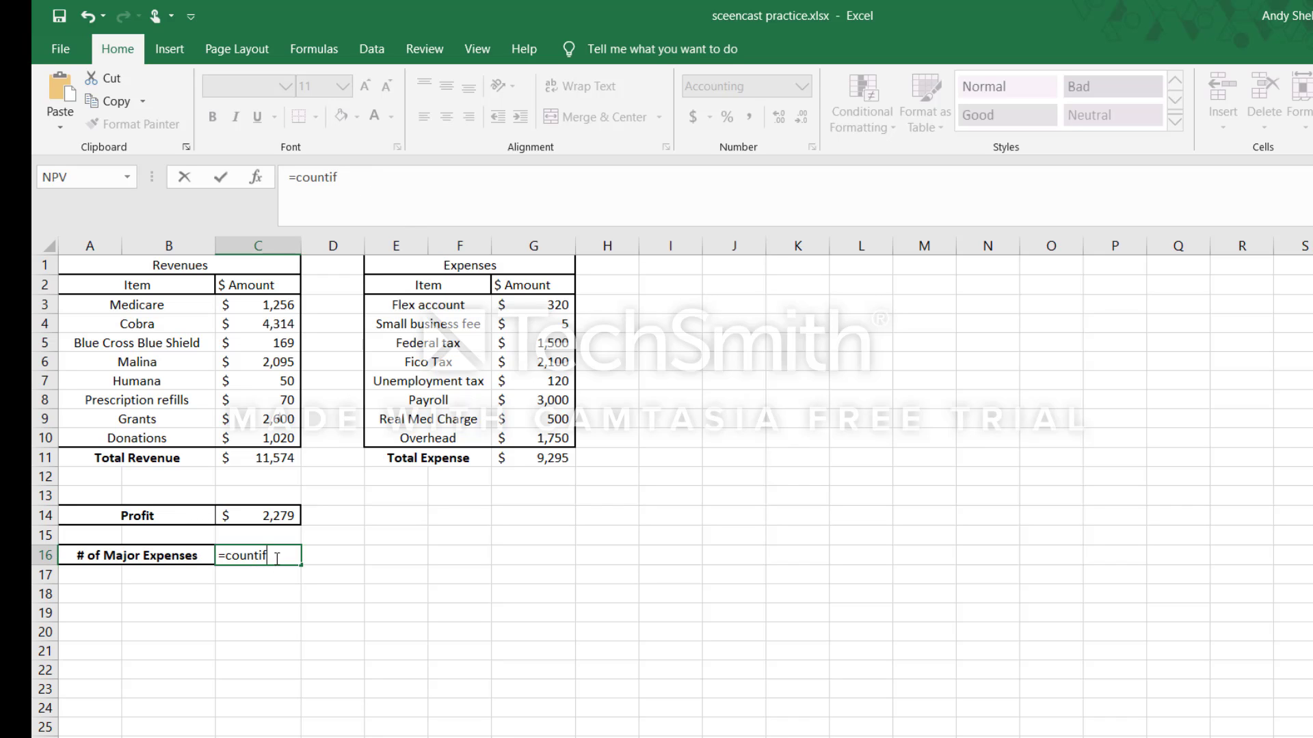
text(()
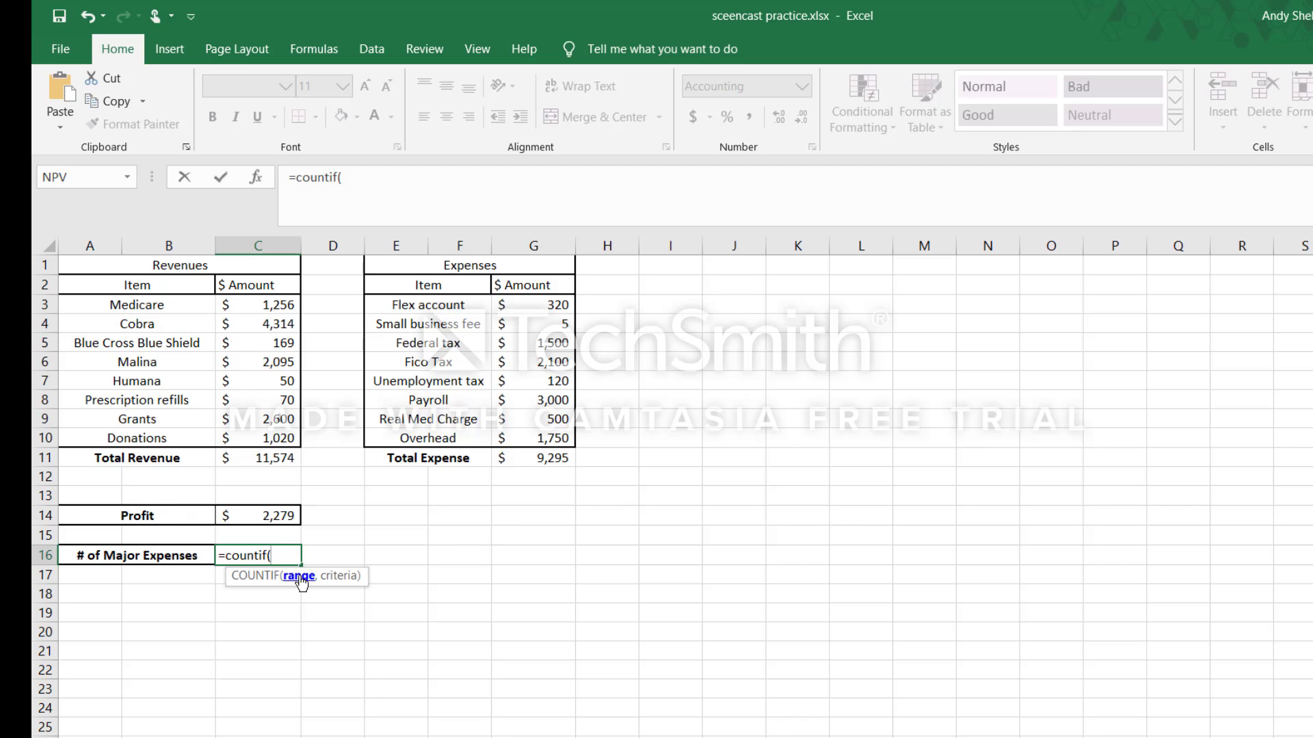
click(547, 305)
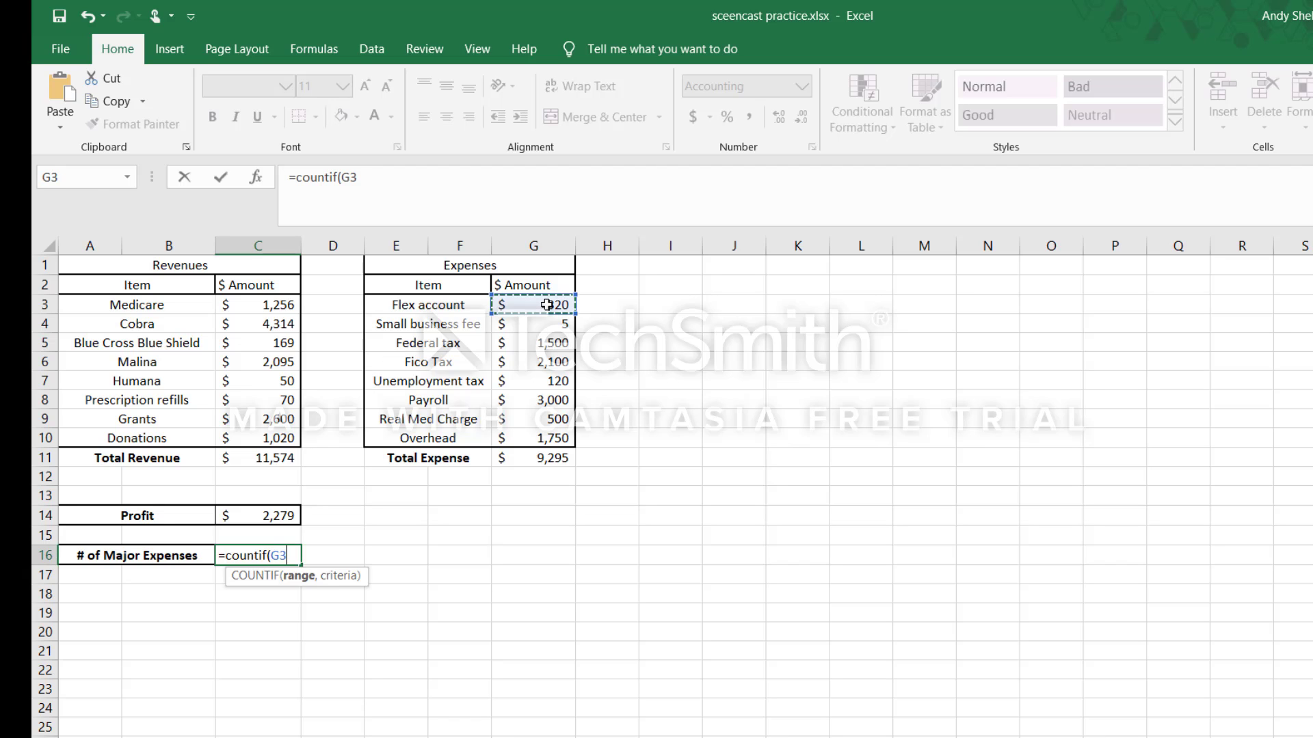
drag(546, 305, 524, 446)
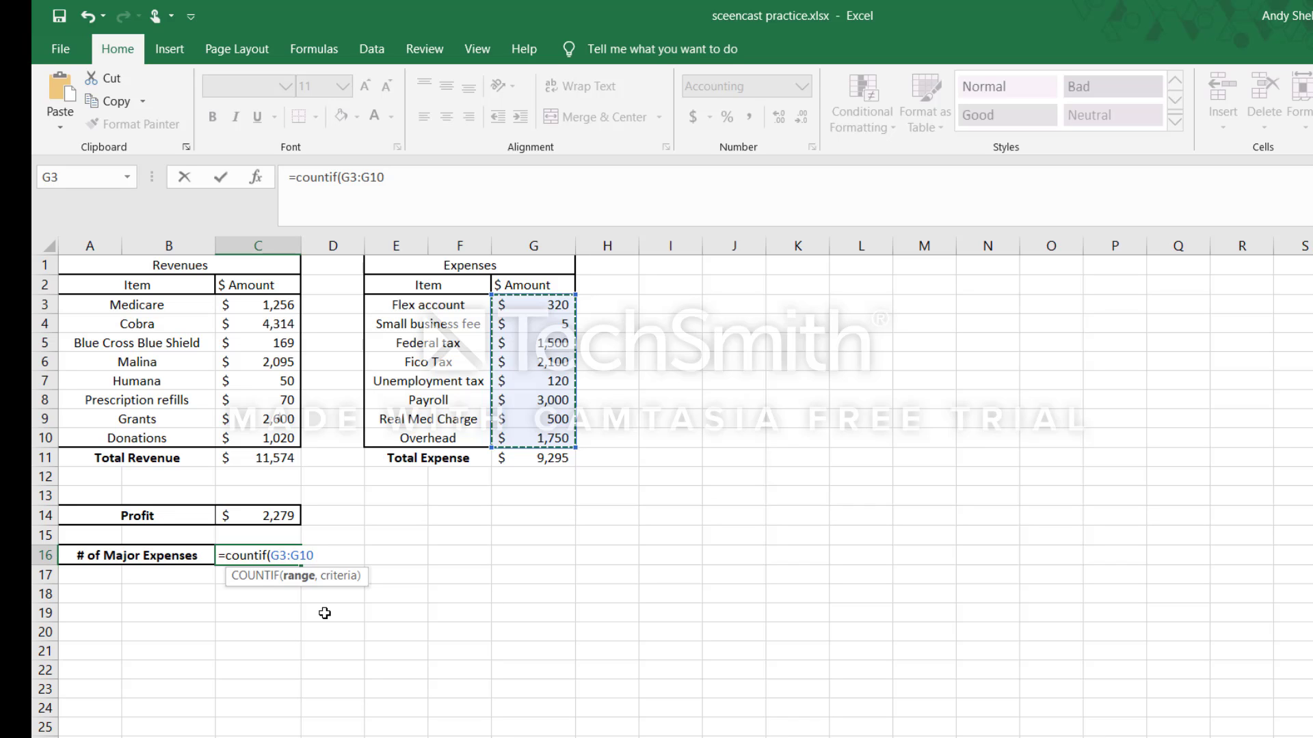
- Complete the COUNTIF formula in C16 with the criterion ">1000" and enter it
text(,)
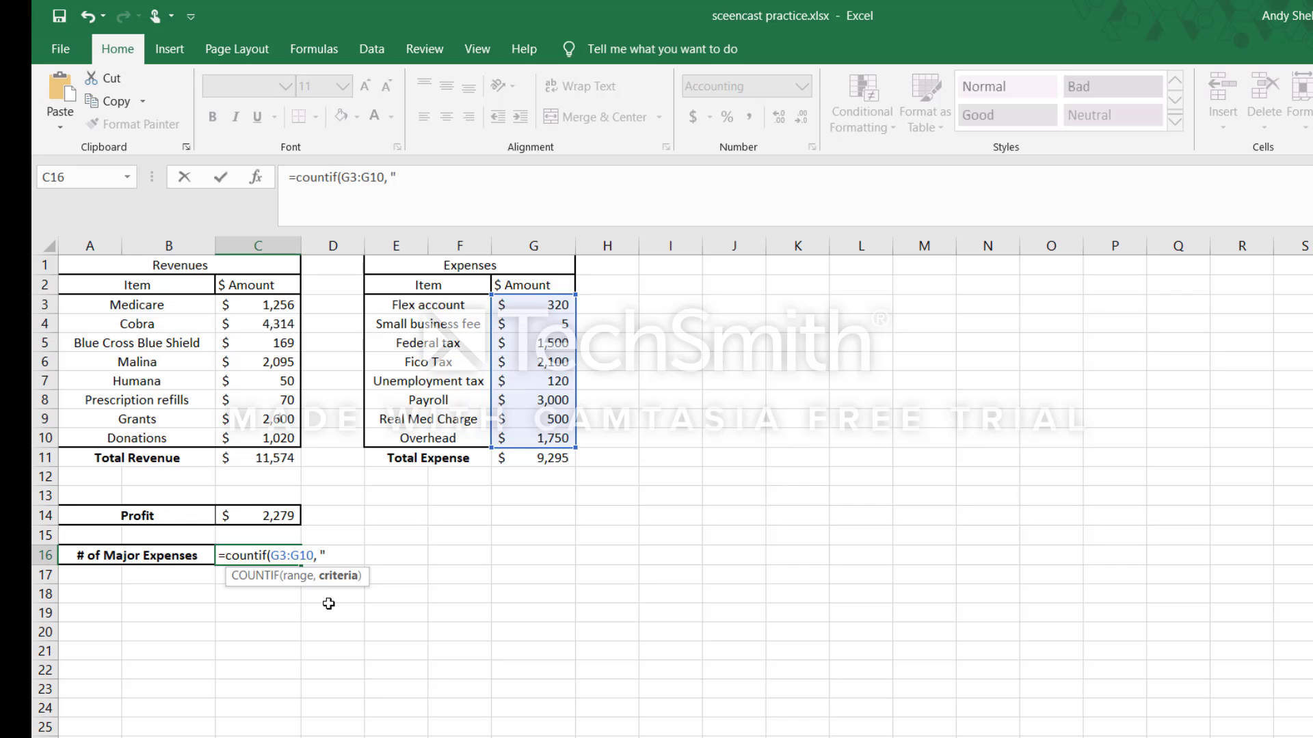
text(>1000")
text())
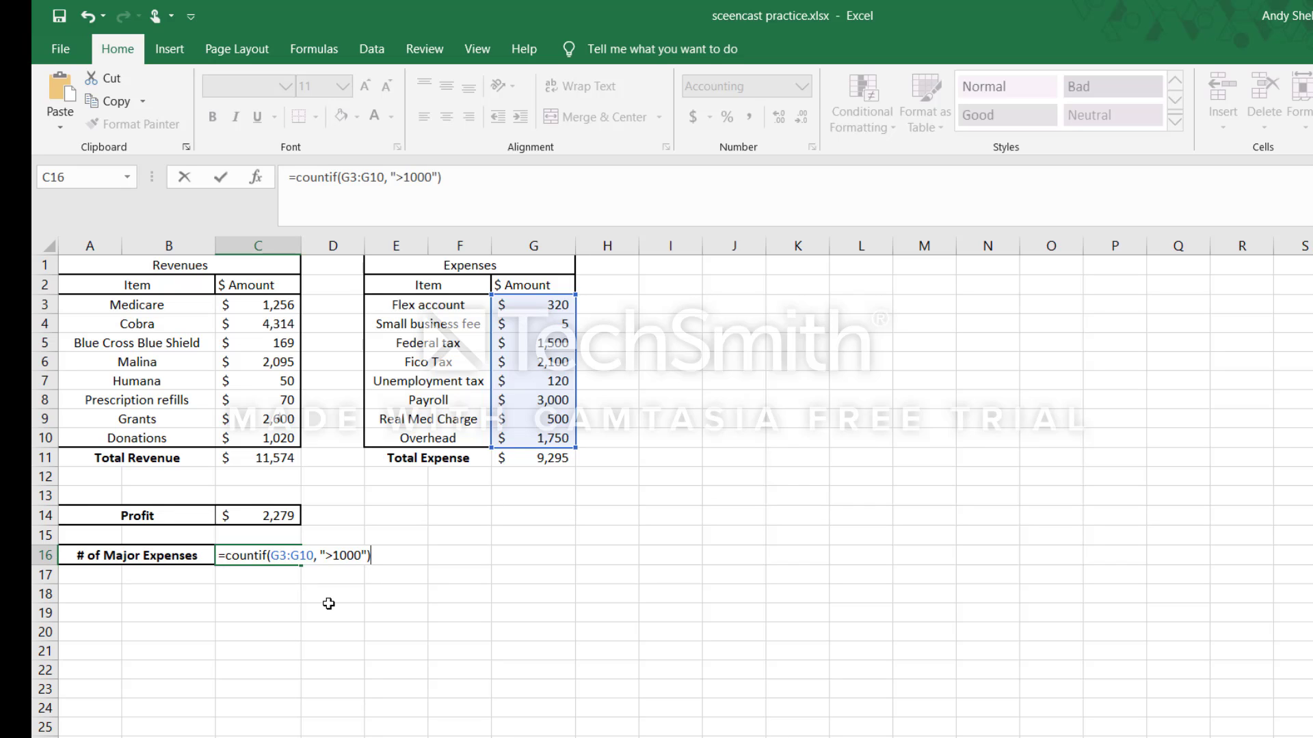
key(Return)
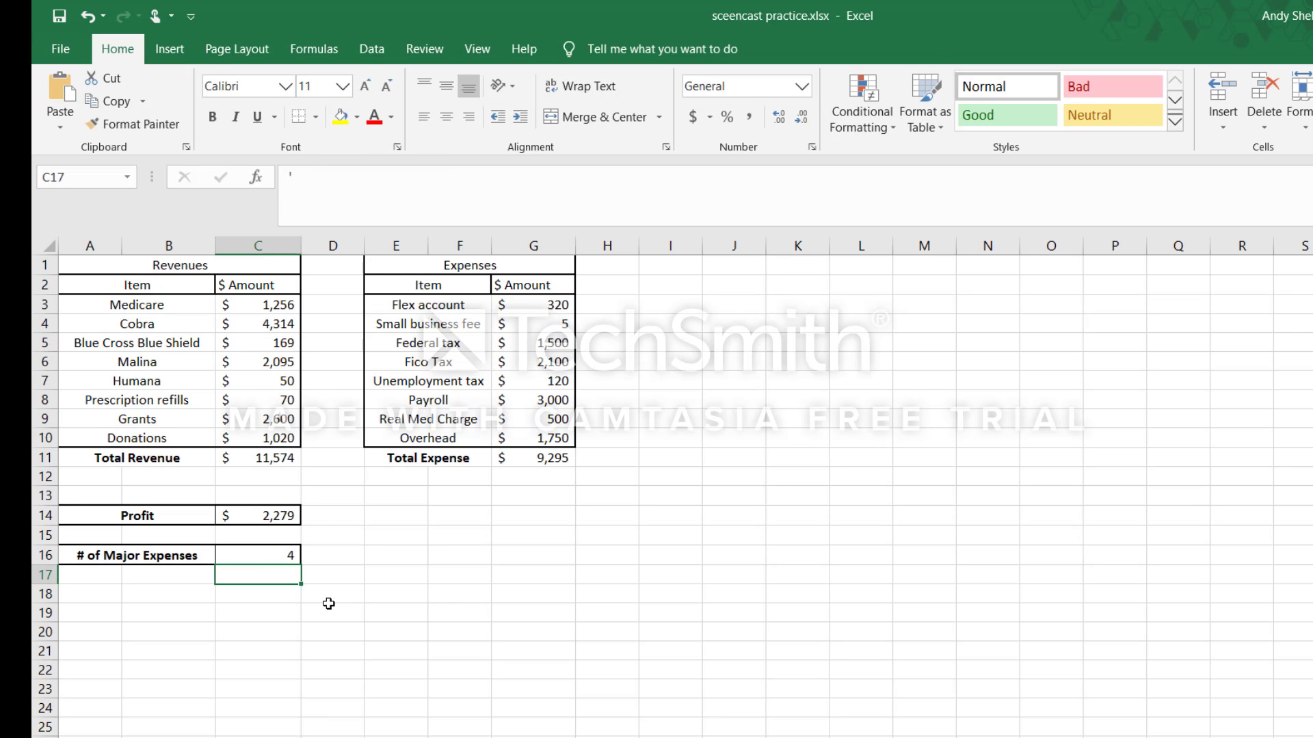
- Review the COUNTIF formula in C16 and check it against the expense amounts over 1000 in G5, G6, G8 and G10
double_click(292, 555)
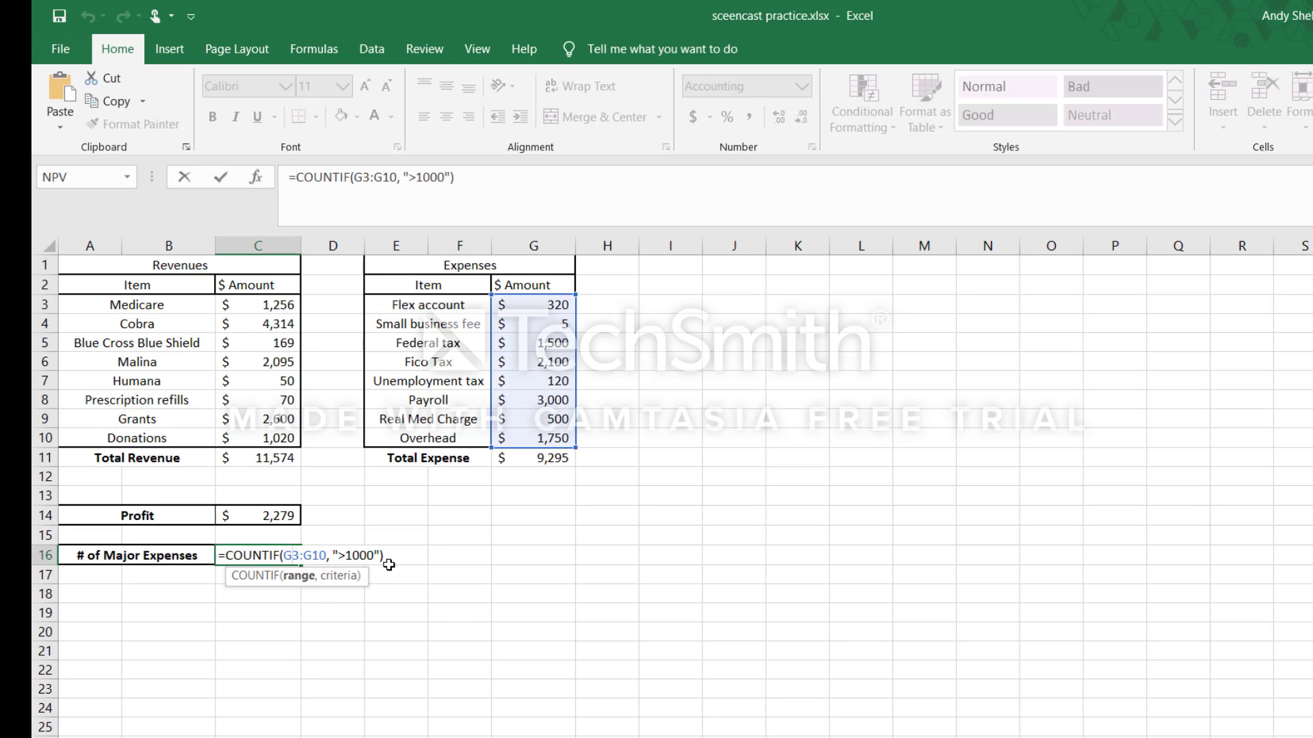
key(Return)
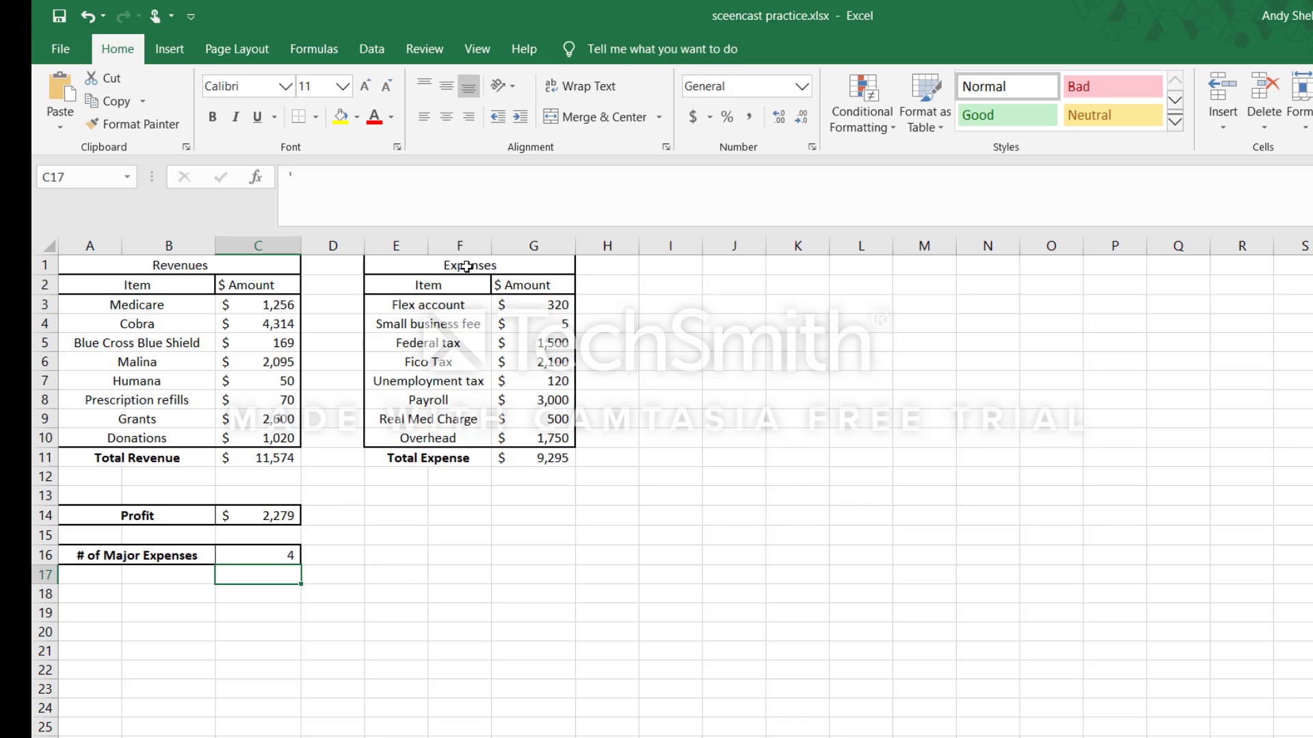
ctrl+click(538, 346)
ctrl+click(529, 365)
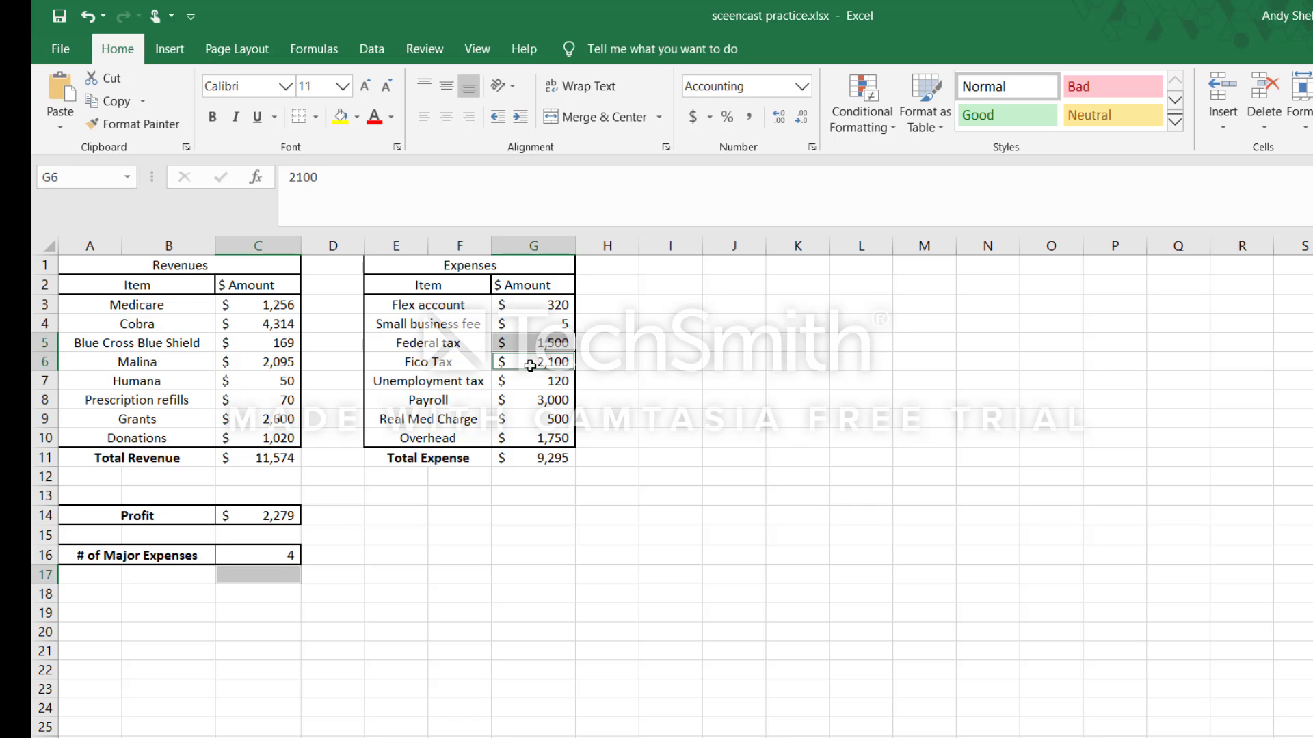
ctrl+click(528, 400)
ctrl+click(531, 443)
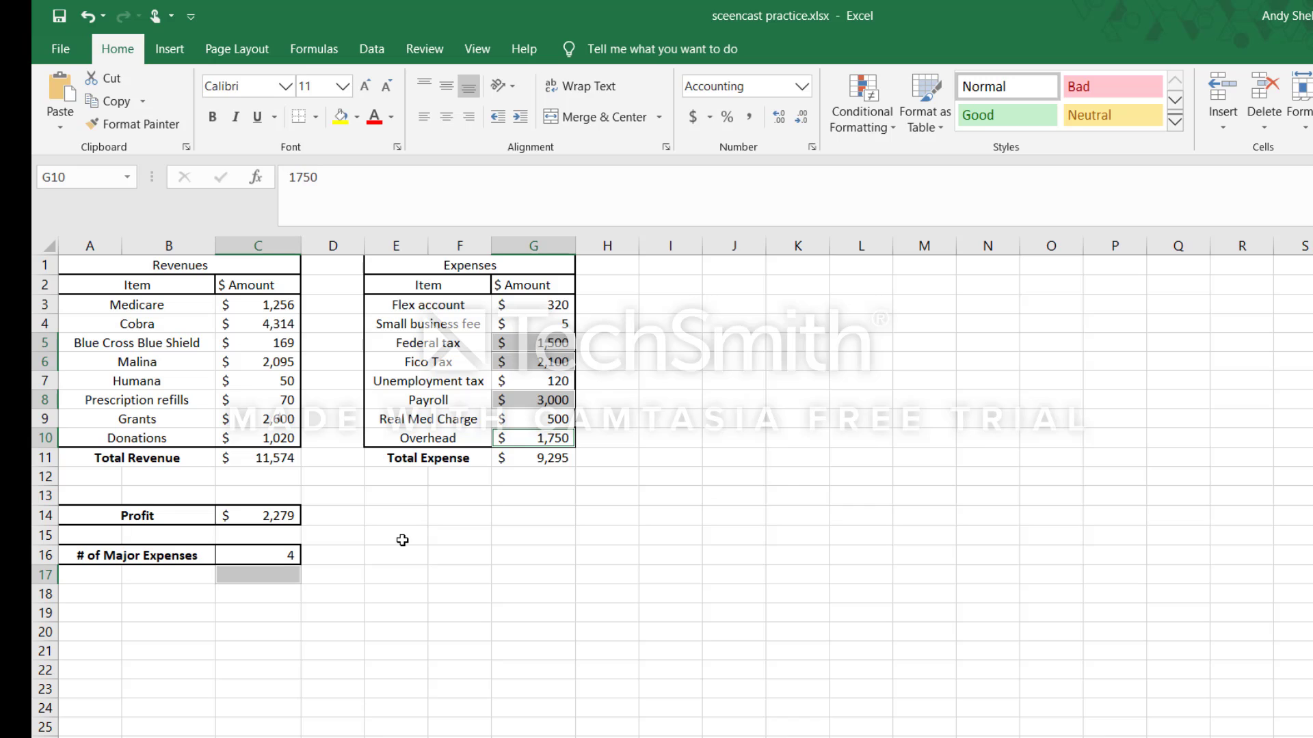
click(271, 575)
click(256, 618)
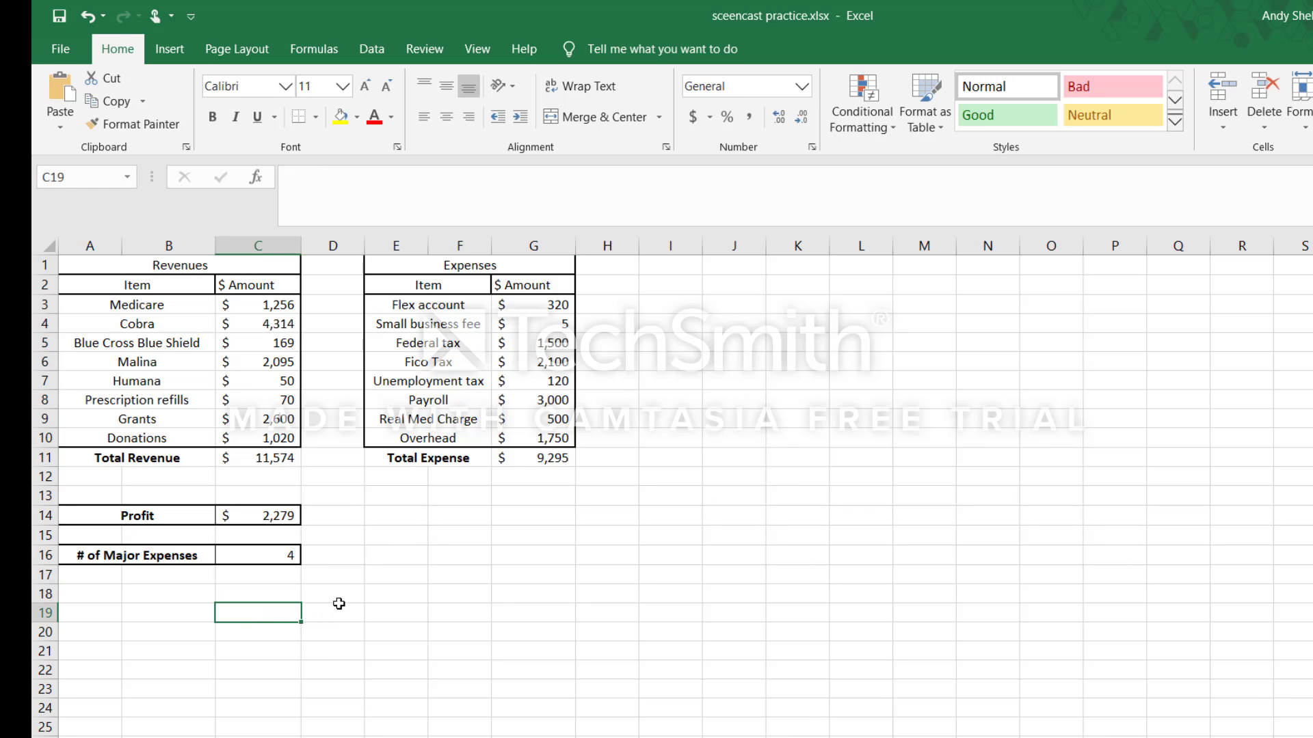